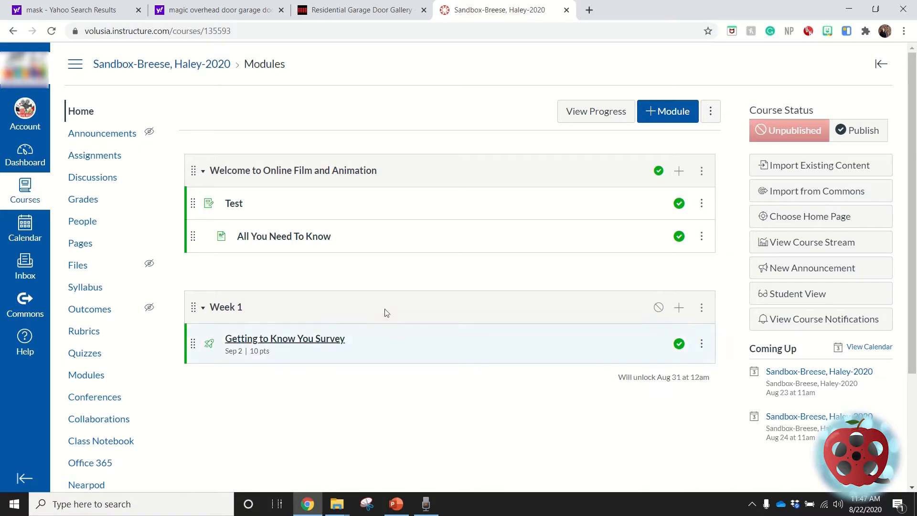
# Add a new discussion topic named "What Do Think" to the Week 1 module, indented 1 level.
pyautogui.click(680, 309)
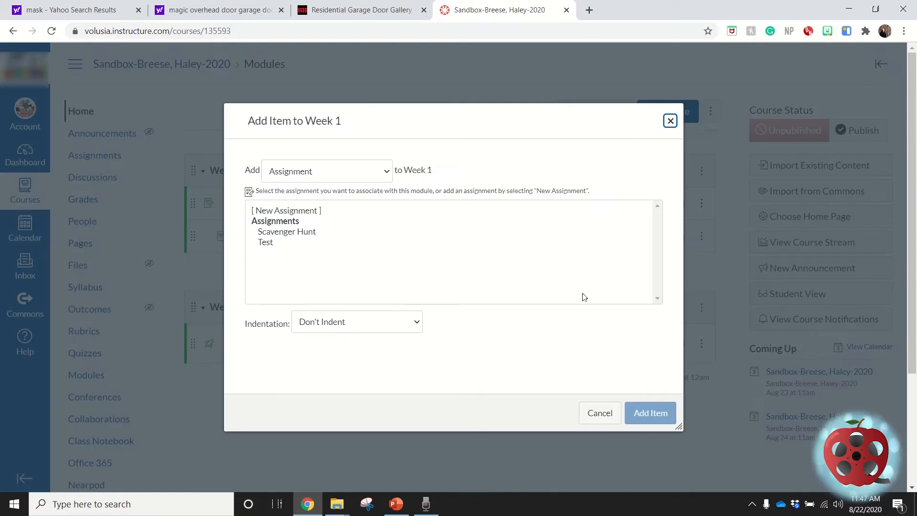
pyautogui.click(362, 182)
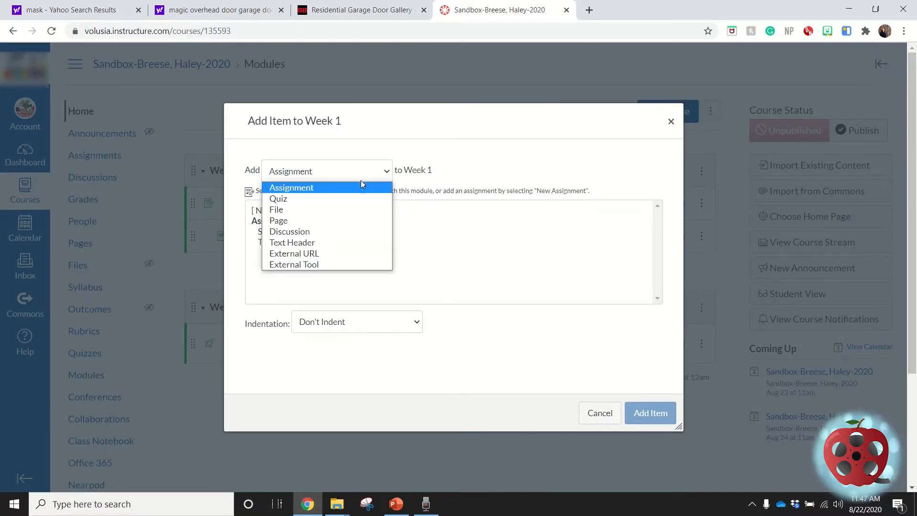
pyautogui.click(292, 231)
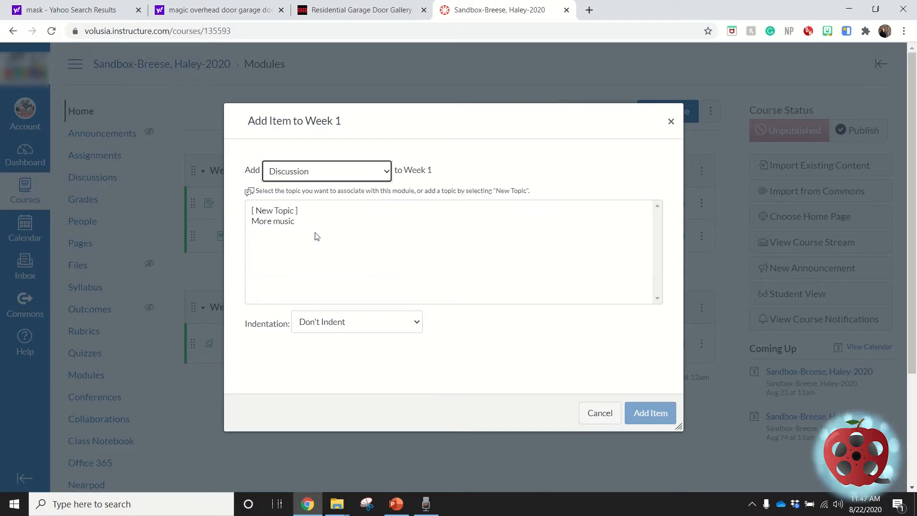
pyautogui.click(280, 211)
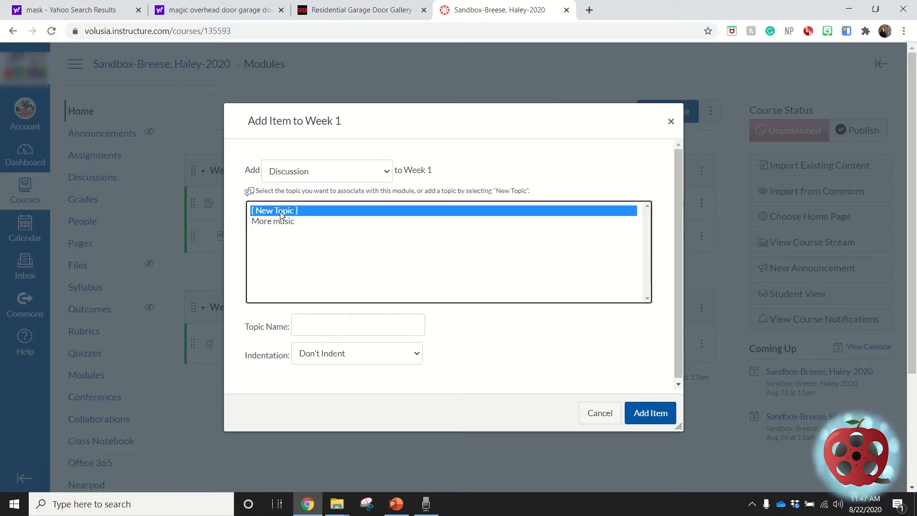
pyautogui.click(338, 324)
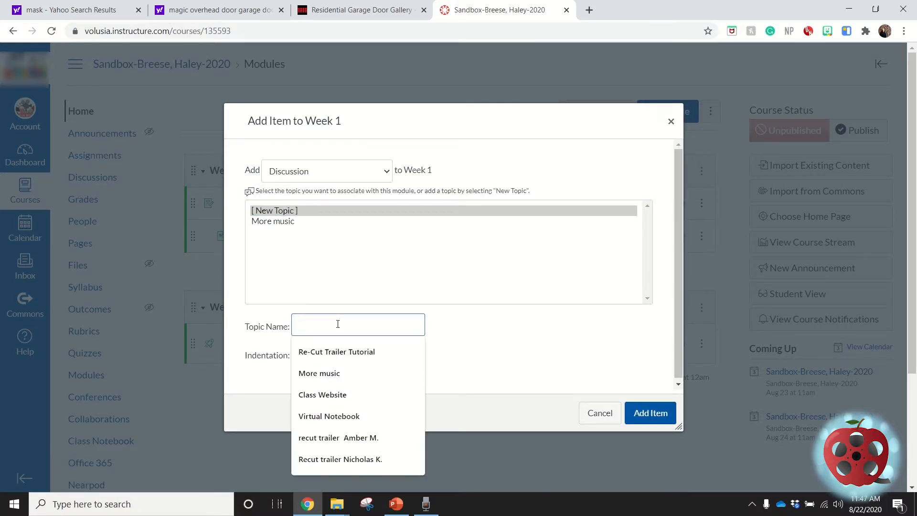
pyautogui.write('What do')
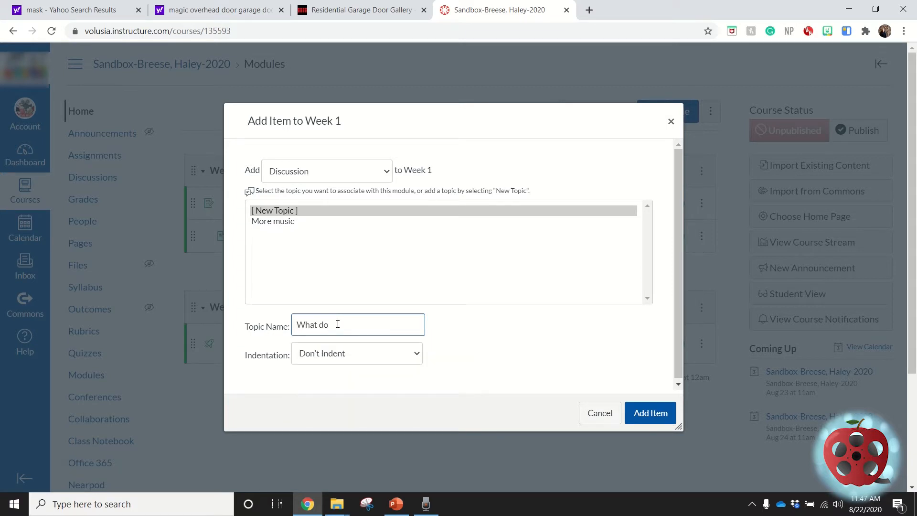
pyautogui.write(' Think')
pyautogui.press('BackSpace')
pyautogui.write('D')
pyautogui.click(402, 358)
pyautogui.click(353, 385)
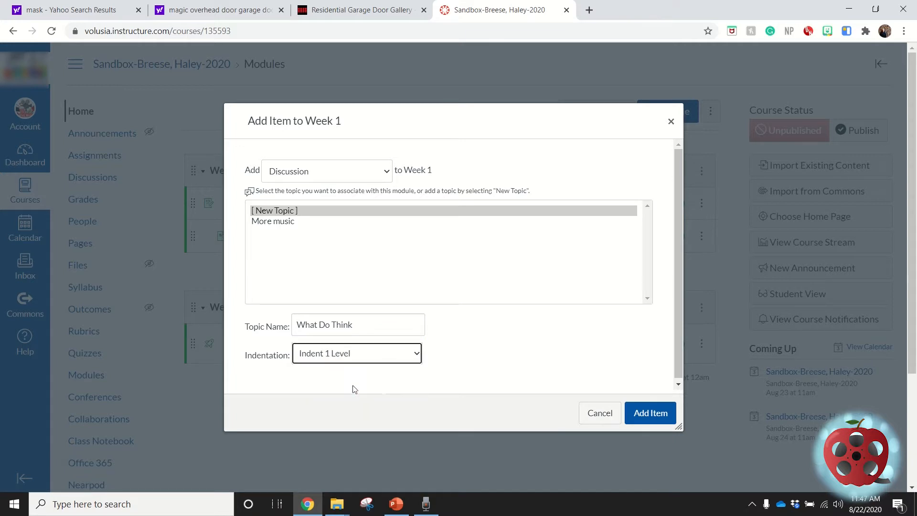
pyautogui.click(656, 411)
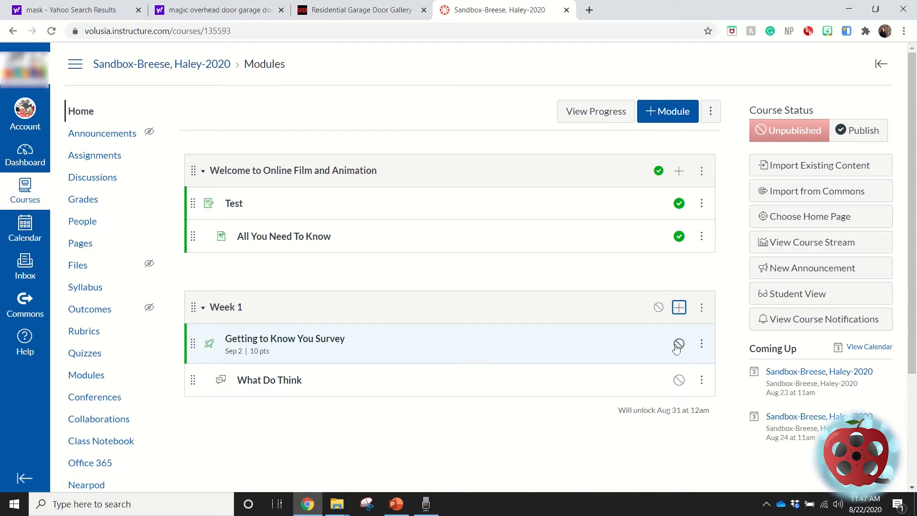
pyautogui.click(466, 442)
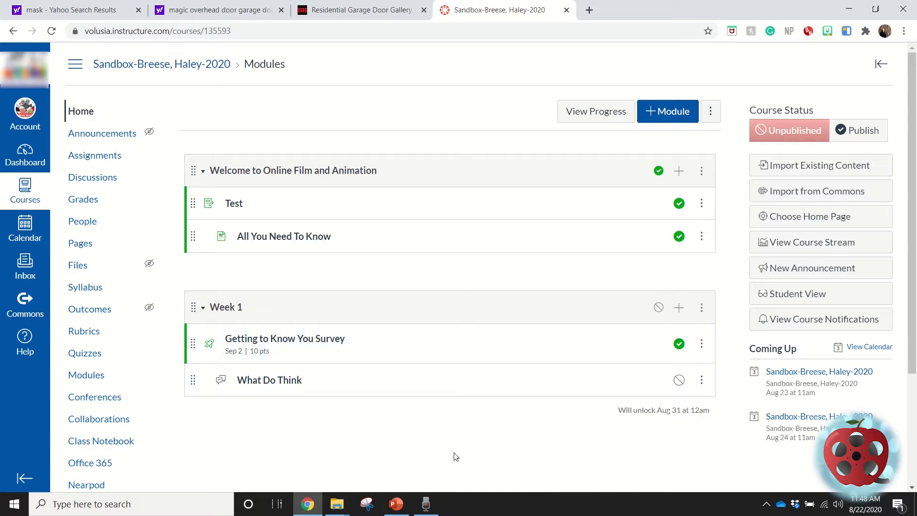
# Edit the What Do Think discussion and enter the prompt "When do you think the first-ever camera was created?".
pyautogui.click(279, 385)
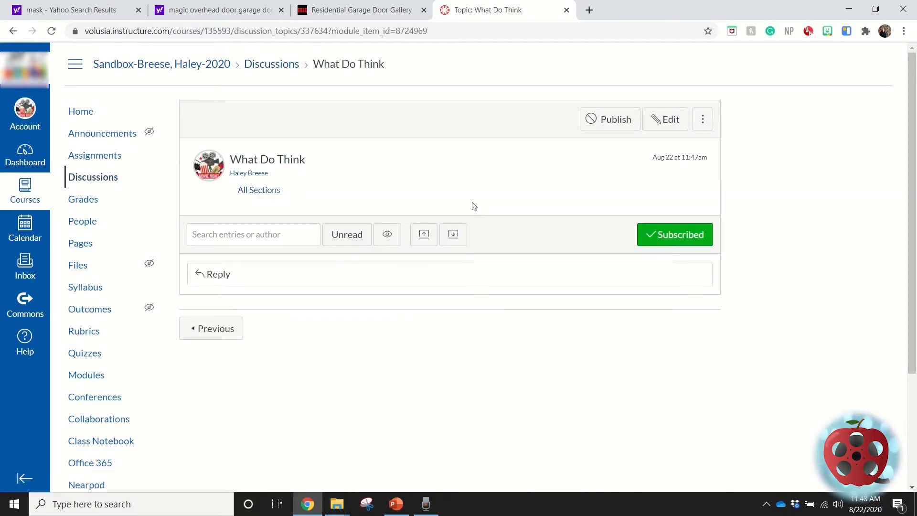
pyautogui.click(664, 121)
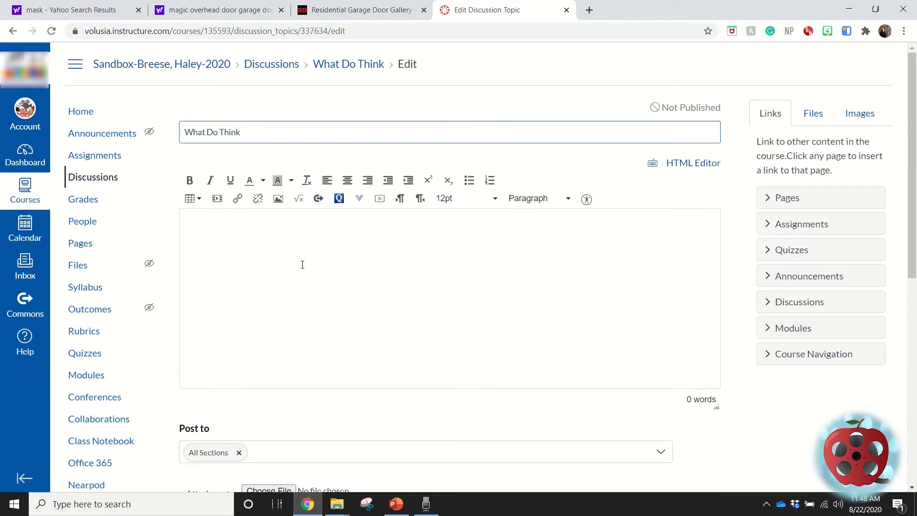
pyautogui.click(302, 265)
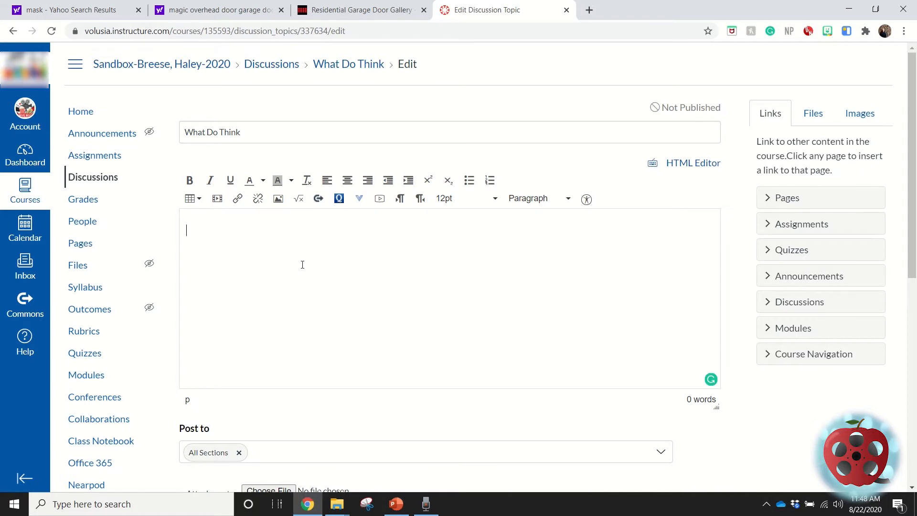
pyautogui.write('Do you thi')
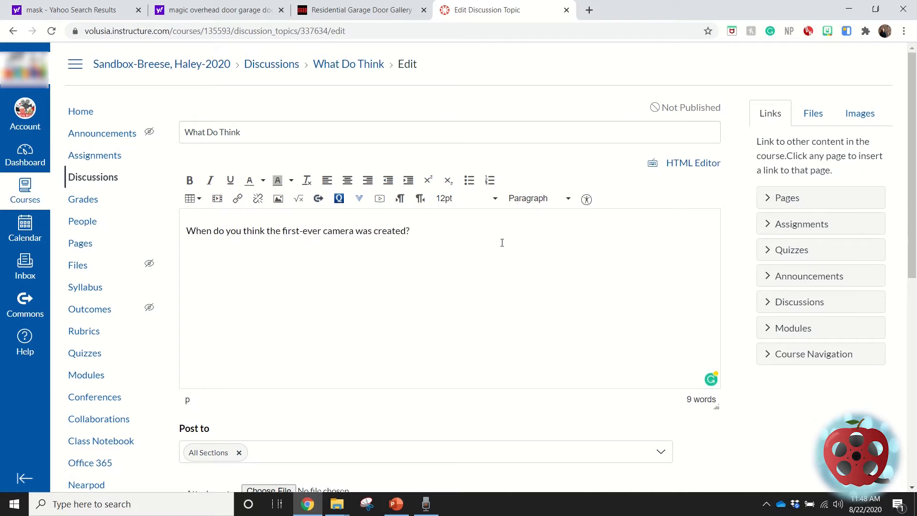
# Center the question text in the discussion body.
pyautogui.moveTo(429, 232); pyautogui.dragTo(175, 226)
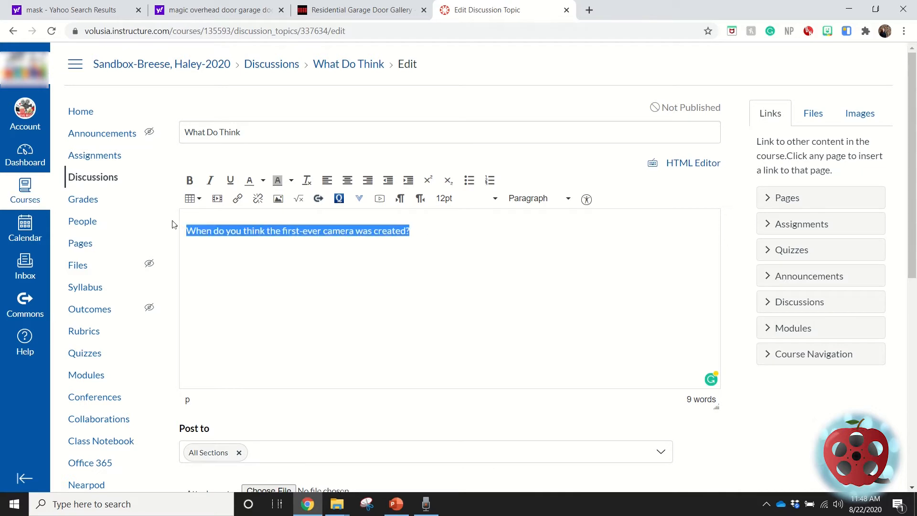
pyautogui.click(347, 180)
pyautogui.click(388, 324)
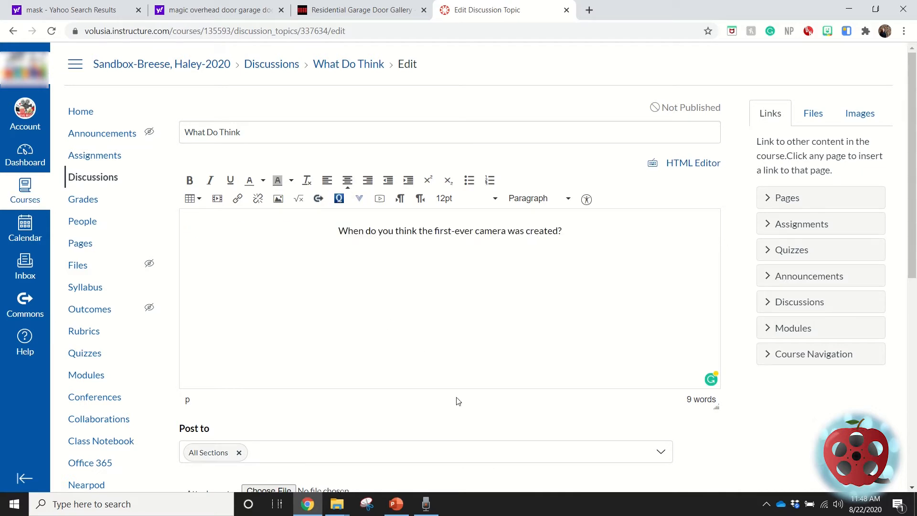
pyautogui.moveTo(347, 234); pyautogui.dragTo(567, 228)
pyautogui.click(601, 229)
# Check which course sections the discussion can be posted to.
pyautogui.scroll(-2, 425, 442)
pyautogui.scroll(-3, 425, 441)
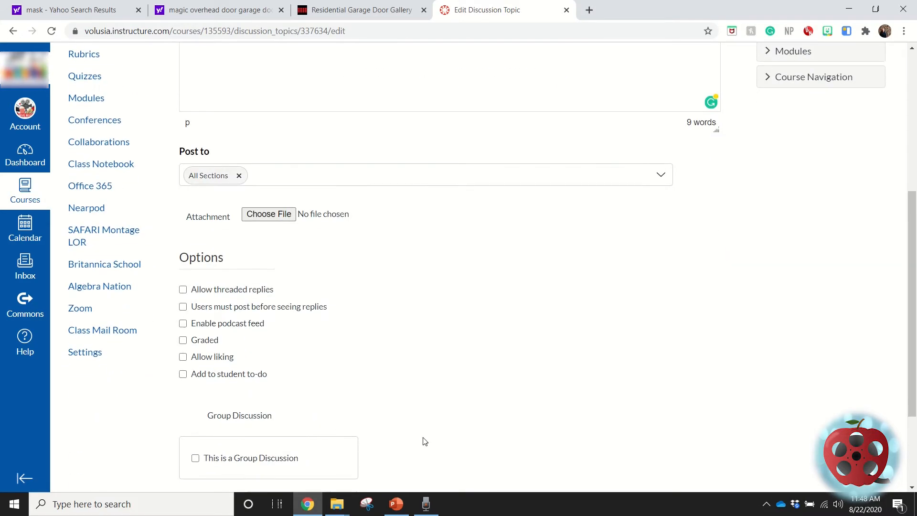
pyautogui.click(299, 172)
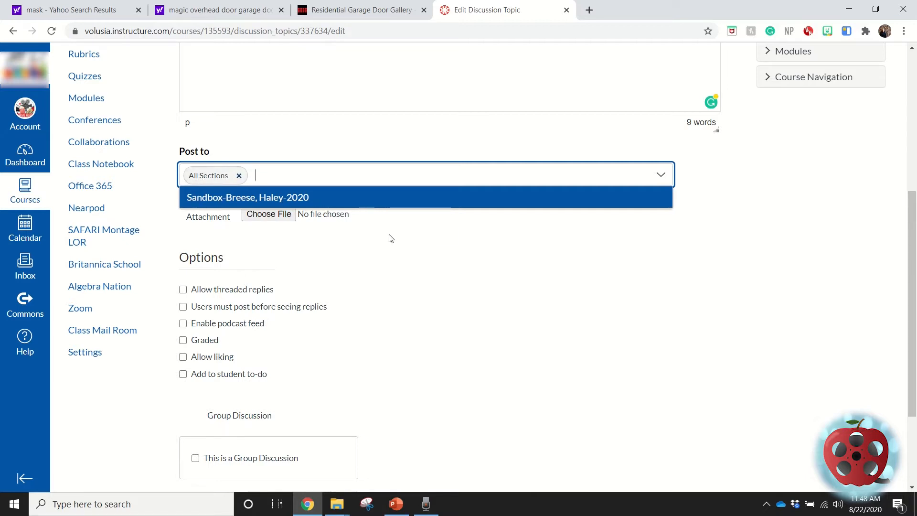
pyautogui.click(456, 291)
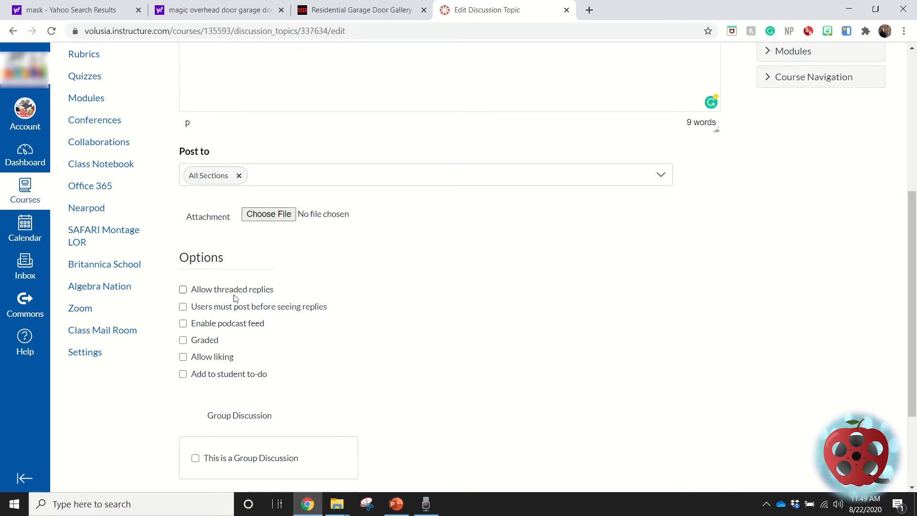
pyautogui.scroll(-3, 347, 314)
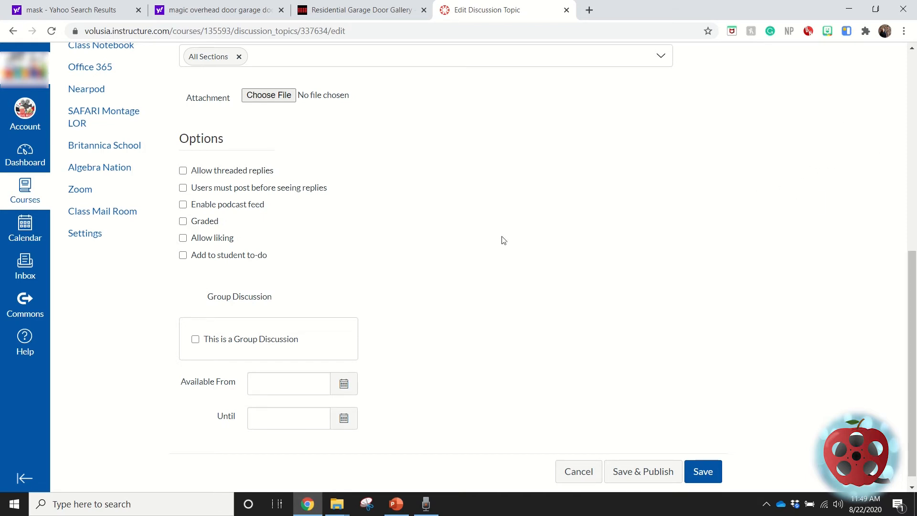
pyautogui.click(194, 339)
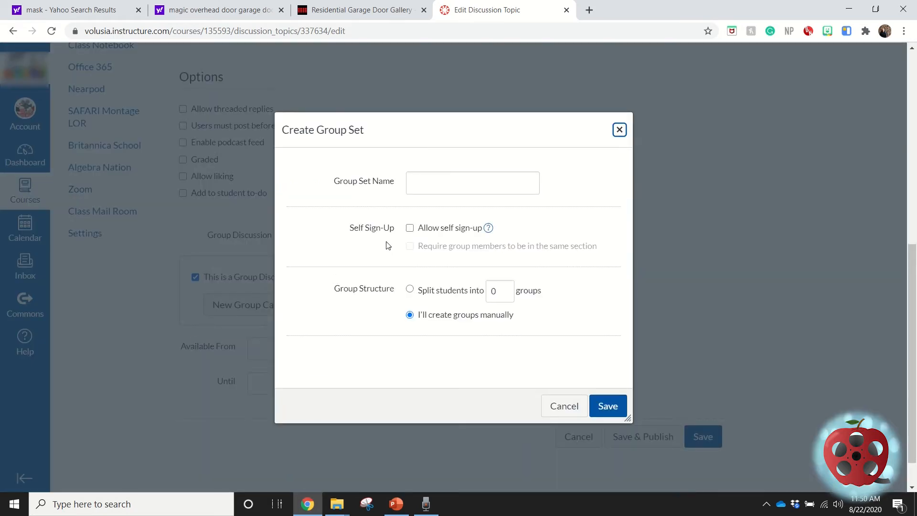
pyautogui.click(446, 190)
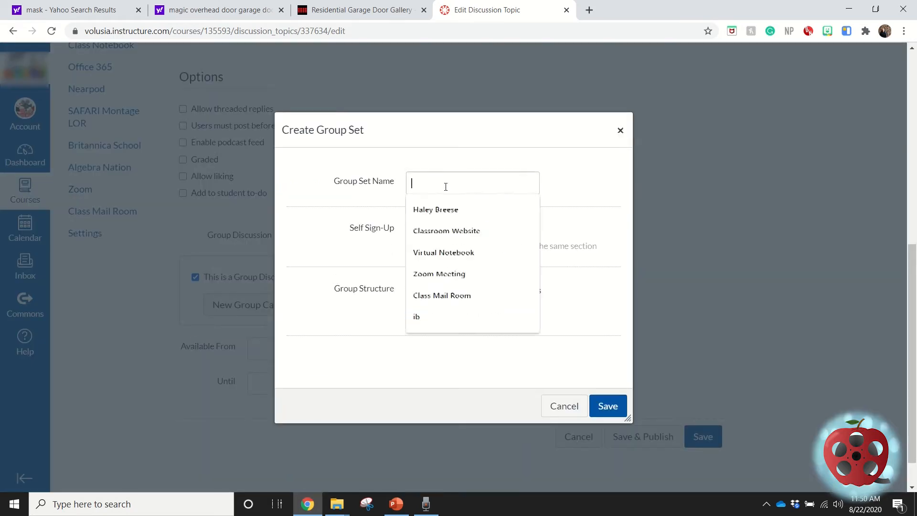
pyautogui.click(447, 211)
pyautogui.moveTo(460, 184); pyautogui.dragTo(385, 191)
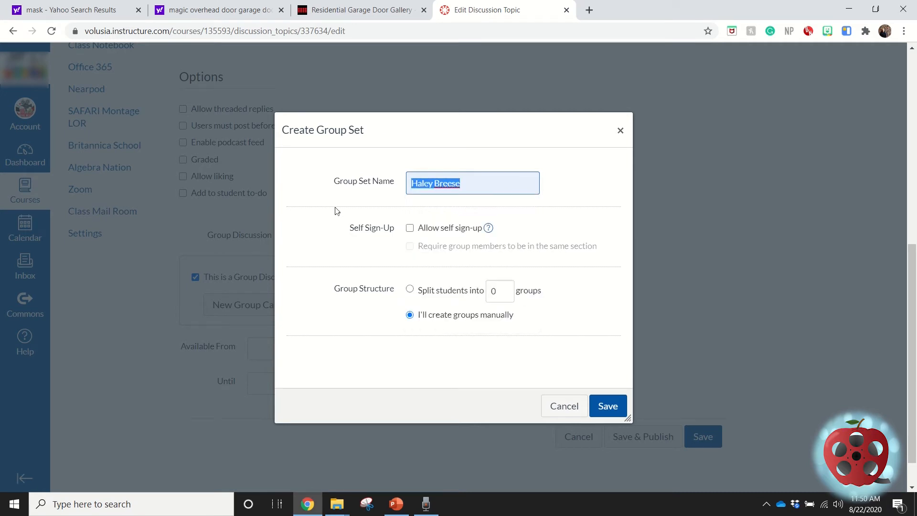
pyautogui.write('Period 3')
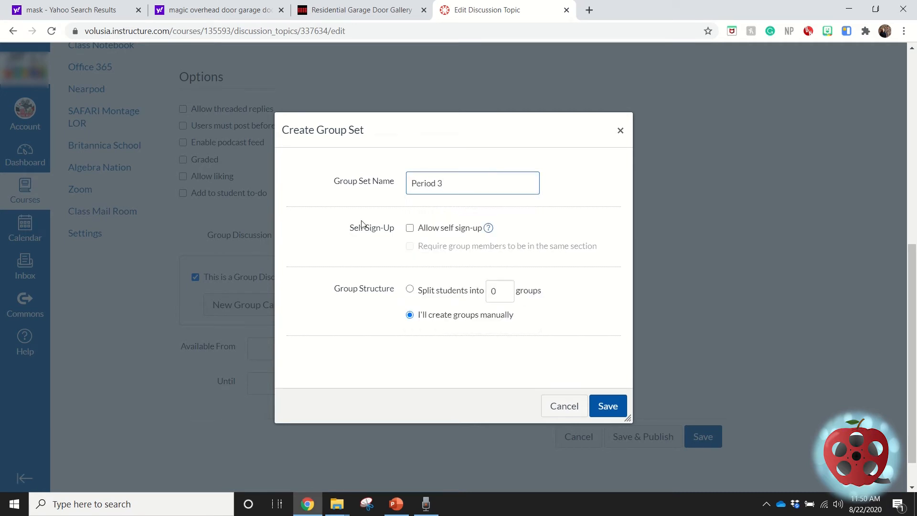
pyautogui.click(329, 261)
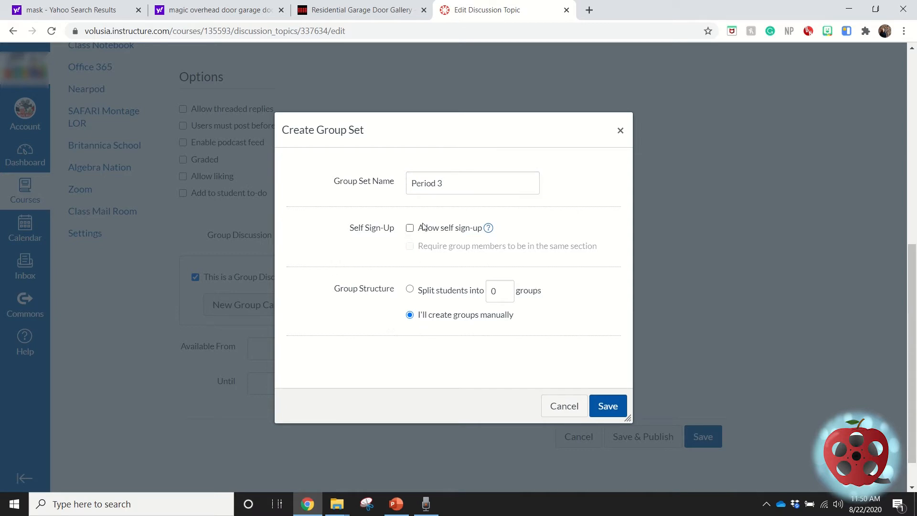
pyautogui.moveTo(492, 229)
pyautogui.click(563, 407)
pyautogui.click(196, 299)
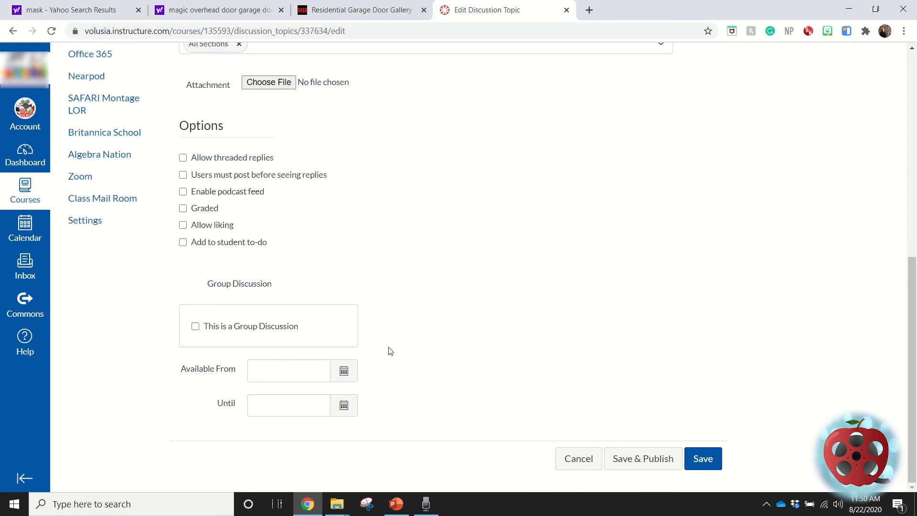
# Set the discussion's Available From date to Aug 31, 2020.
pyautogui.click(344, 371)
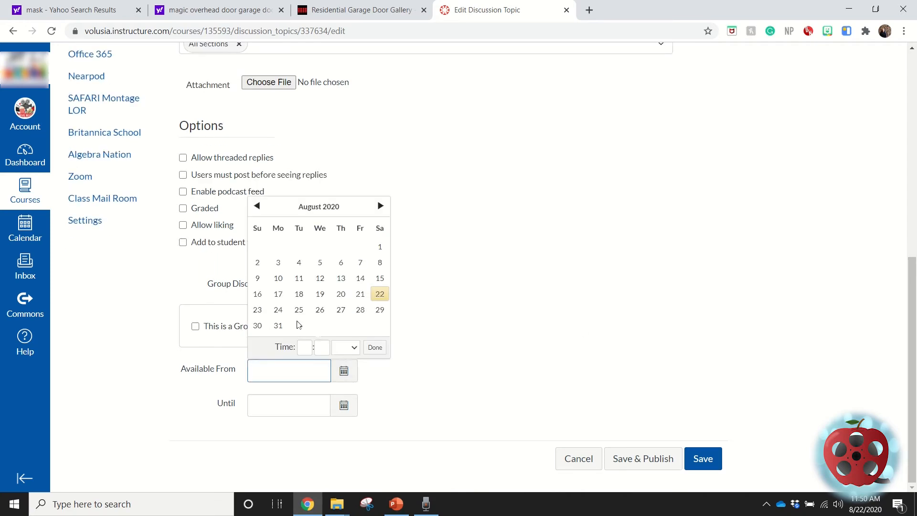
pyautogui.click(279, 327)
pyautogui.click(380, 206)
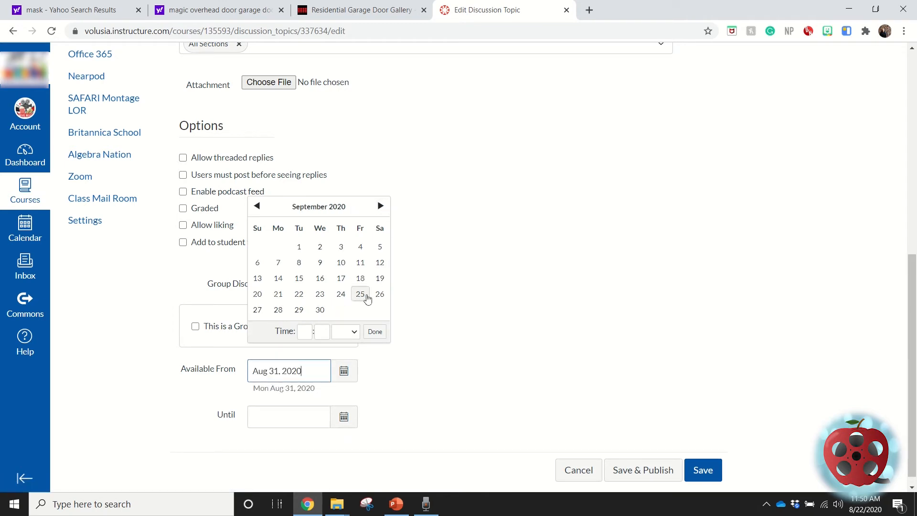
pyautogui.click(360, 247)
pyautogui.click(248, 209)
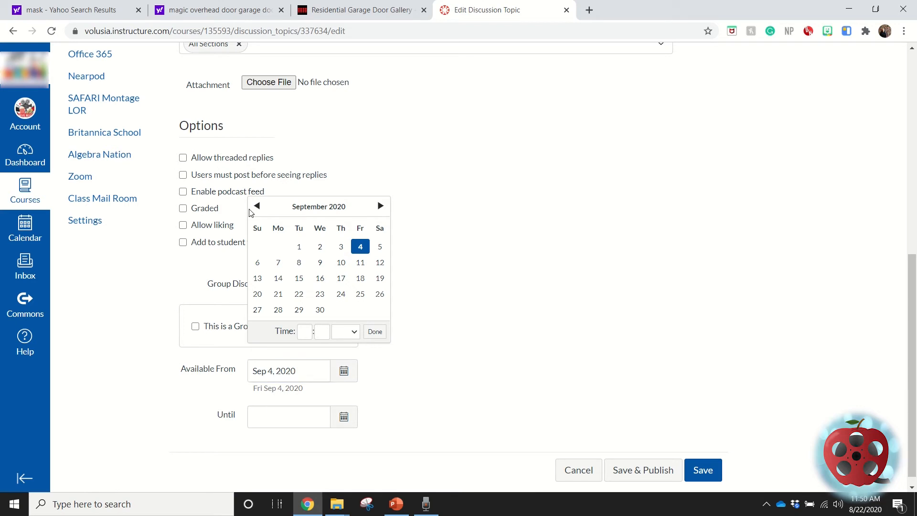
pyautogui.click(257, 206)
pyautogui.click(278, 325)
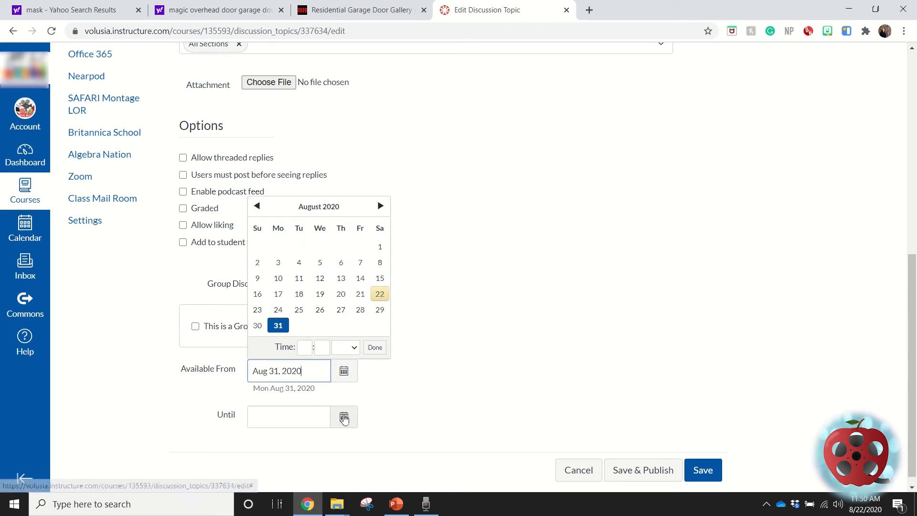
# Set the discussion's Until date to Sep 4, 2020, and save and publish the discussion.
pyautogui.click(343, 417)
pyautogui.click(380, 252)
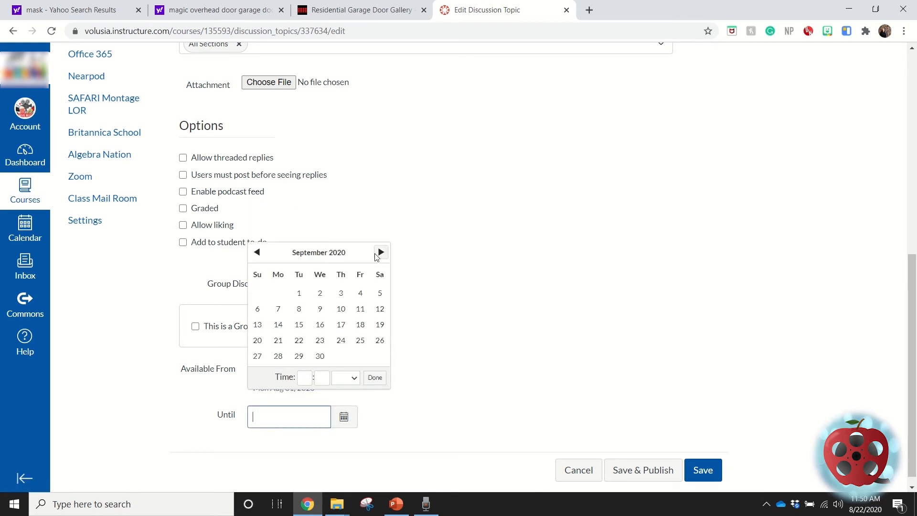
pyautogui.click(359, 295)
pyautogui.click(466, 415)
pyautogui.scroll(-1, 466, 415)
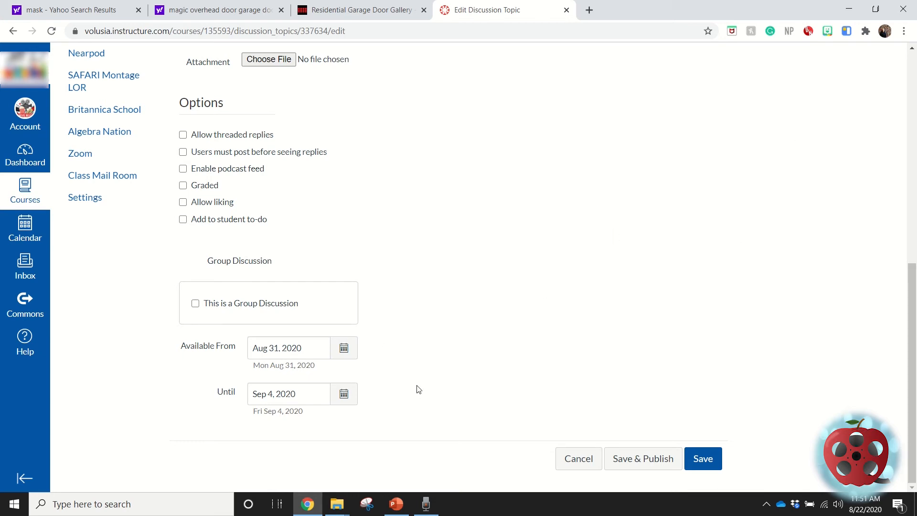
pyautogui.click(640, 459)
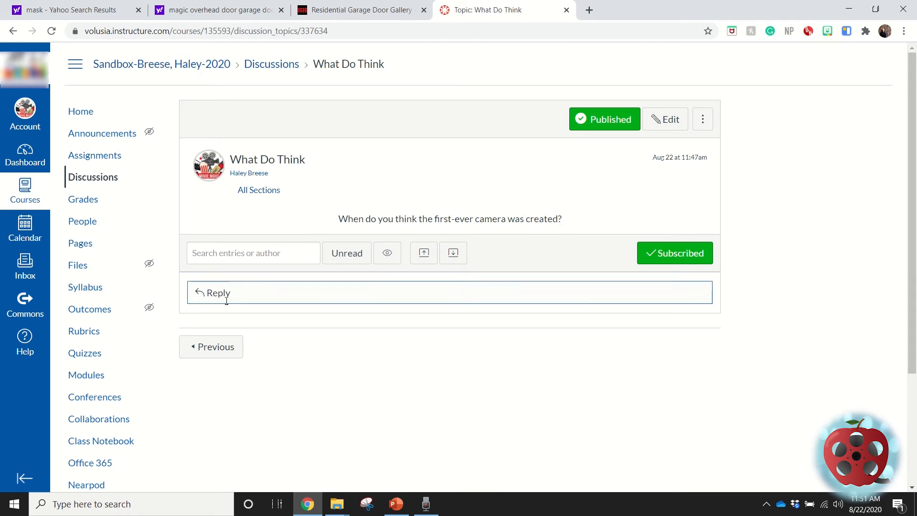
# Reopen the published discussion for editing and enable "Users must post before seeing replies" and "Allow liking".
pyautogui.click(662, 115)
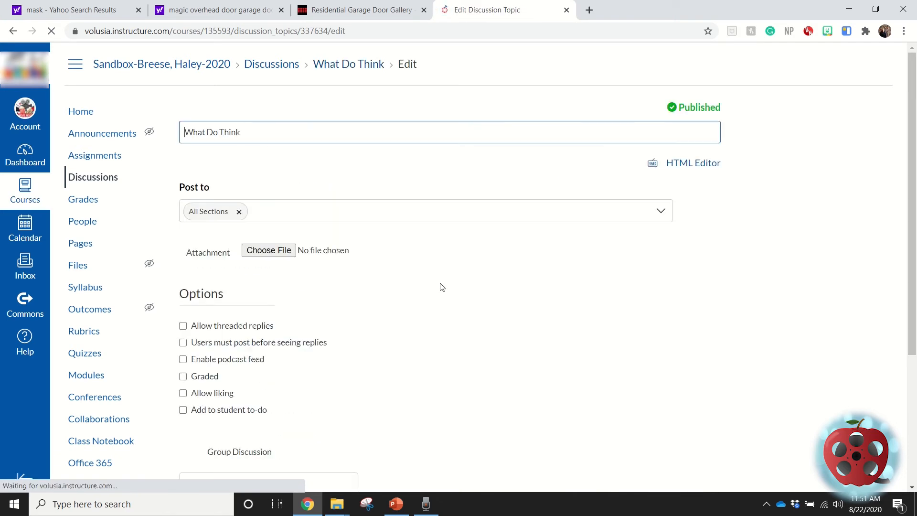
pyautogui.scroll(-7, 214, 337)
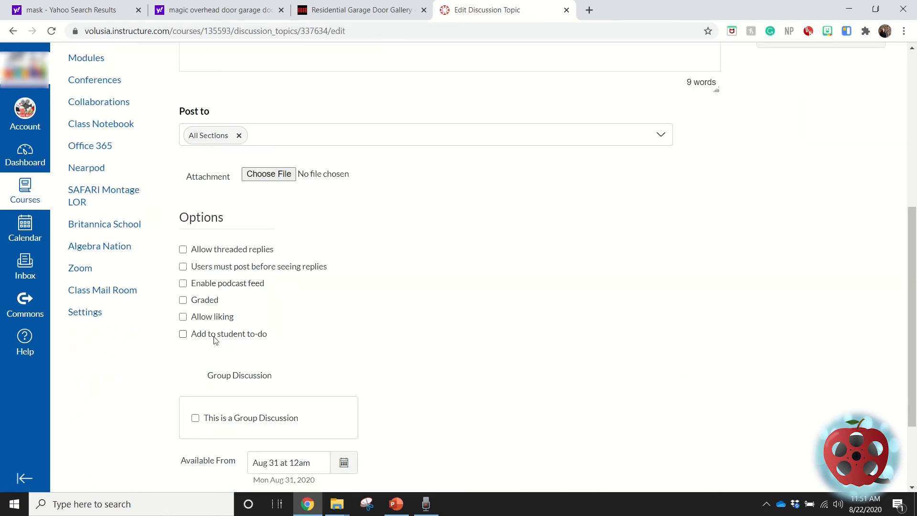
pyautogui.click(183, 267)
pyautogui.click(183, 316)
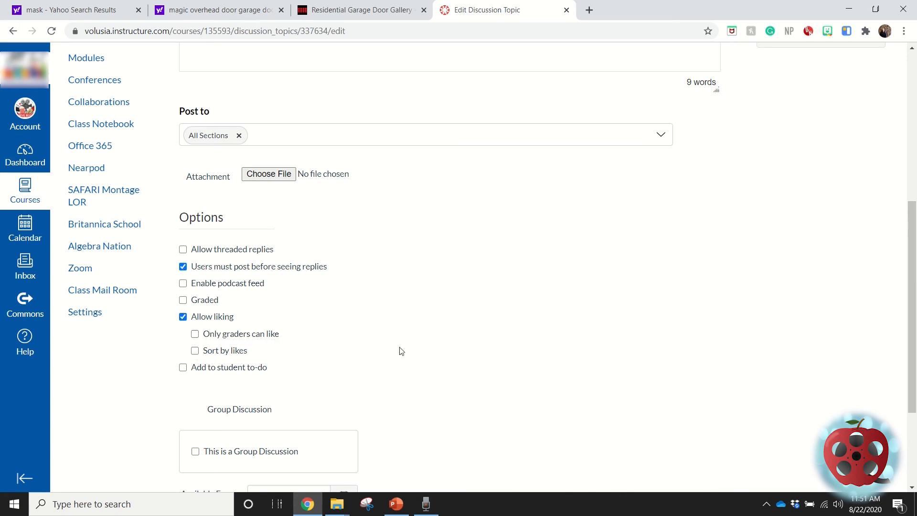
# Enable the discussion's podcast feed to see its additional option, and disable it again.
pyautogui.scroll(-2, 401, 351)
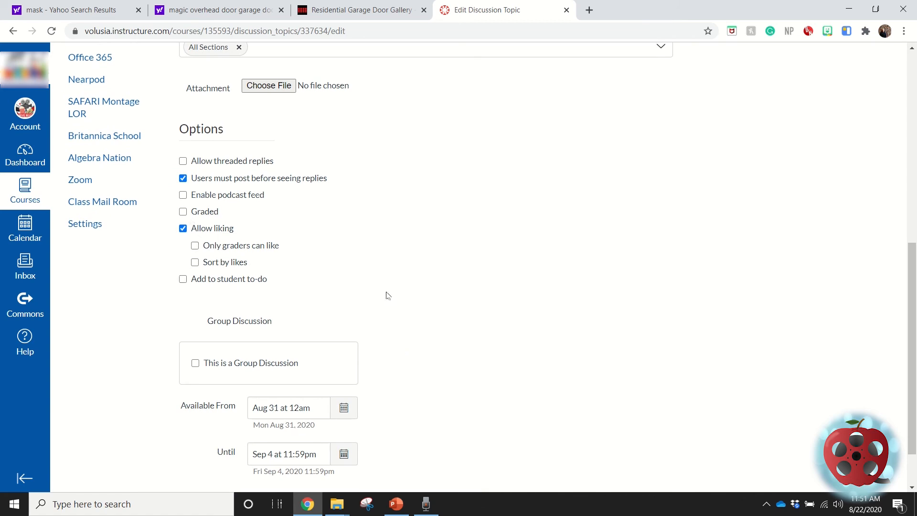
pyautogui.click(184, 195)
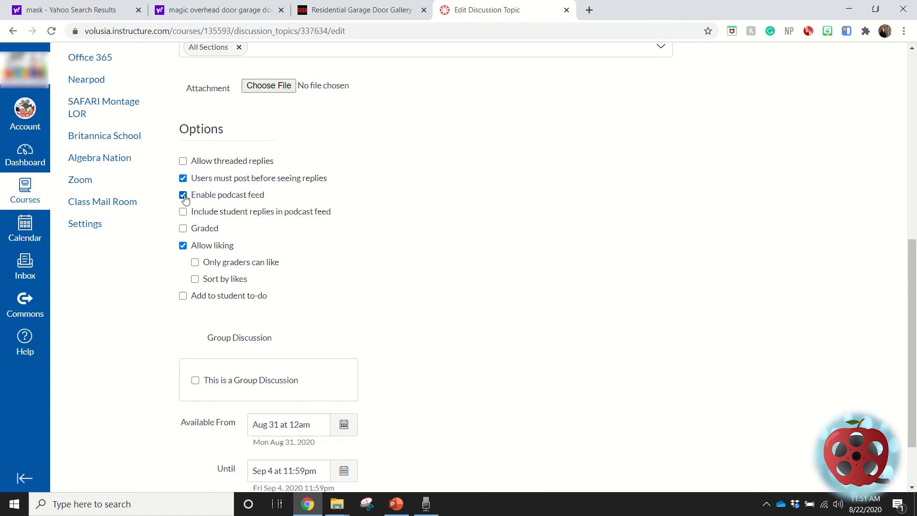
pyautogui.click(182, 195)
# Save the edited discussion, and publish the Week 1 module in the course's module list.
pyautogui.scroll(-2, 637, 348)
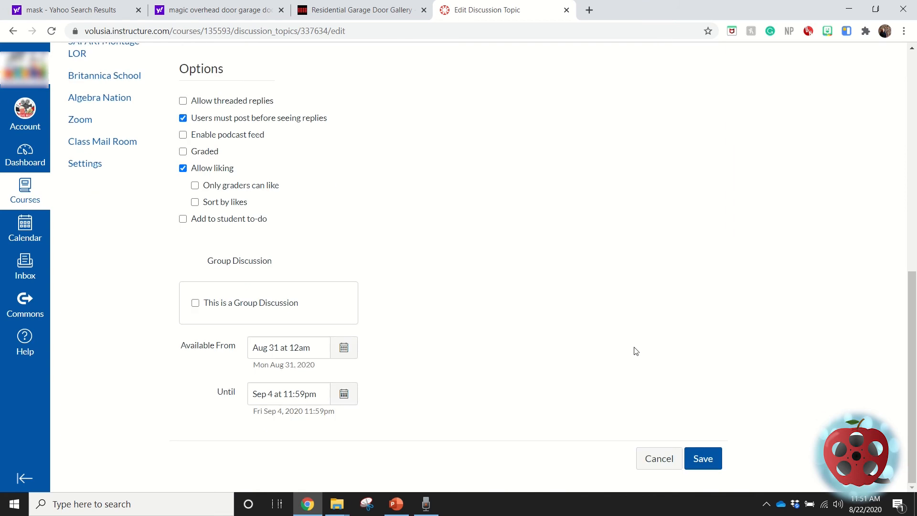
pyautogui.click(701, 459)
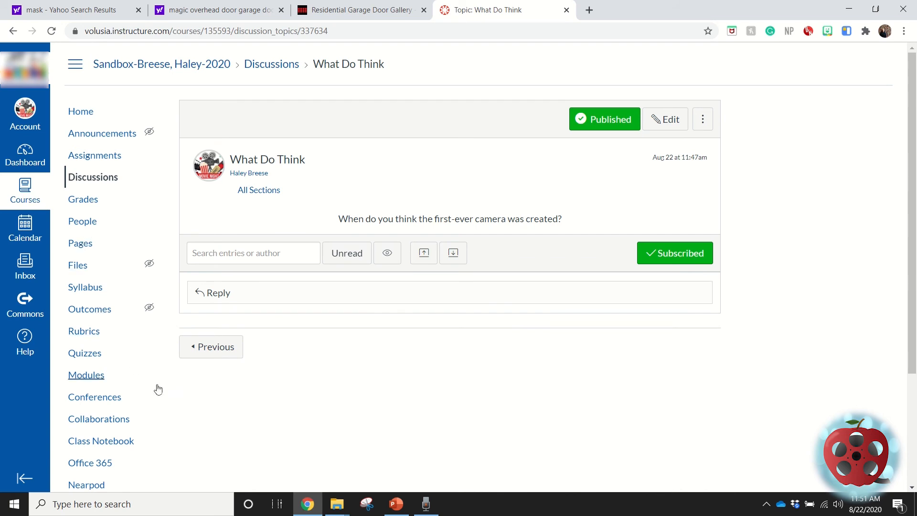
pyautogui.click(92, 376)
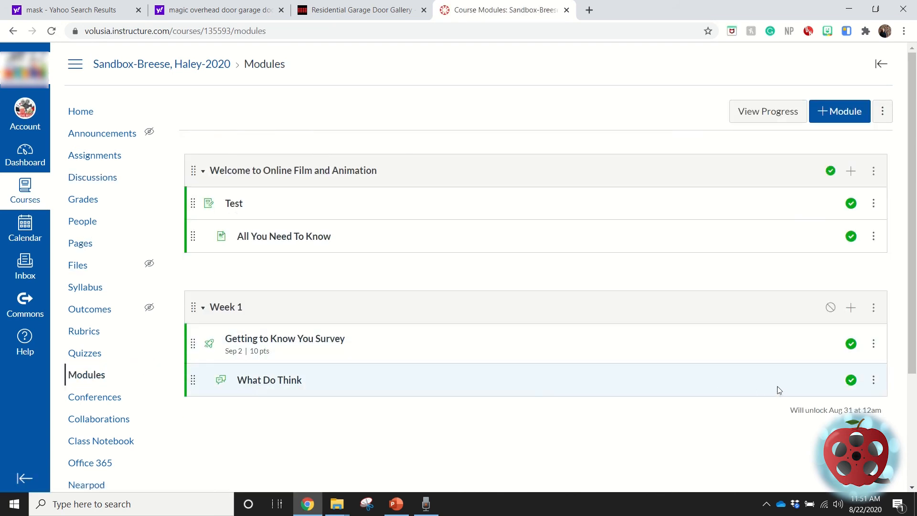
pyautogui.click(831, 308)
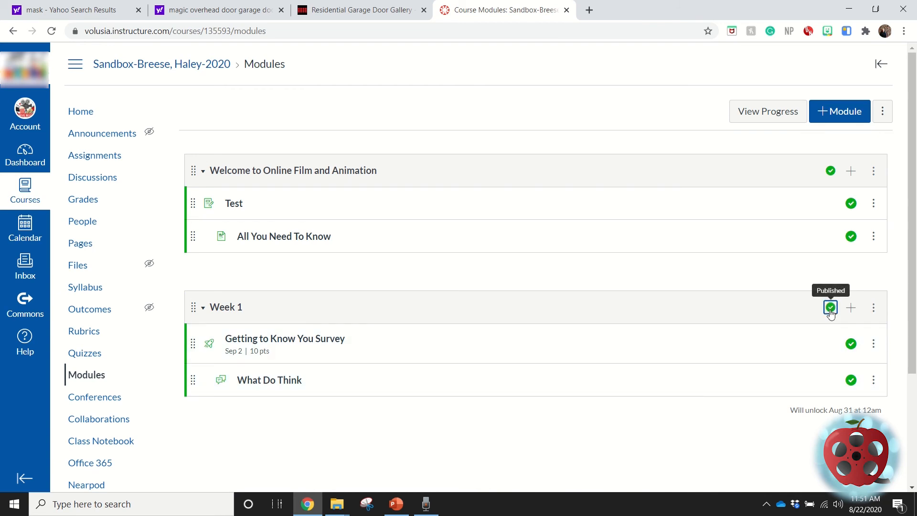